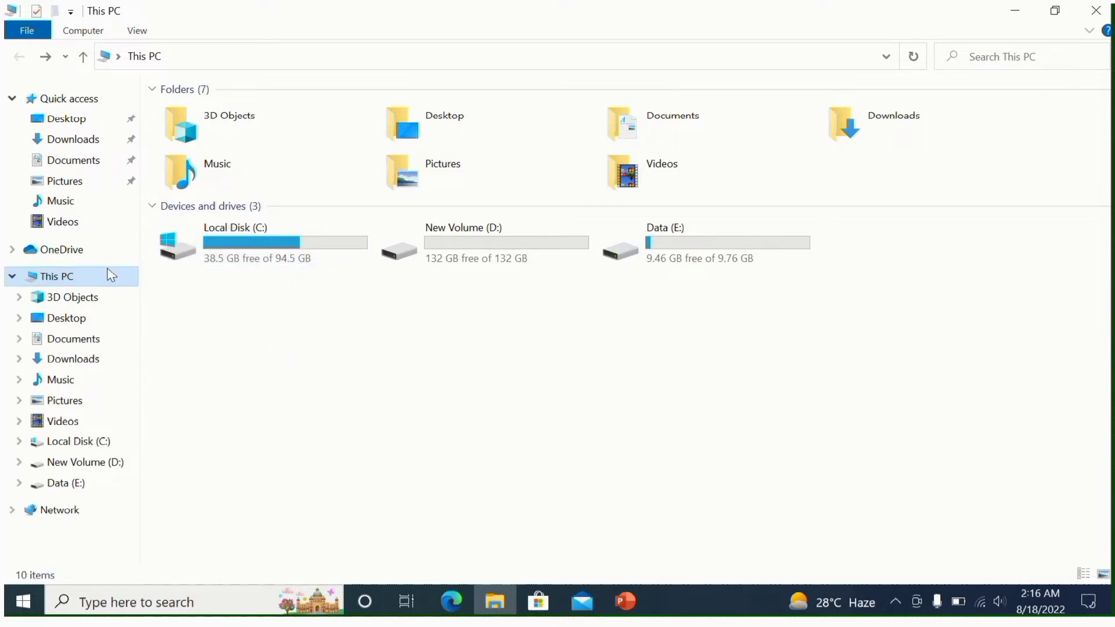
mouse_move(57, 276)
right_click(104, 280)
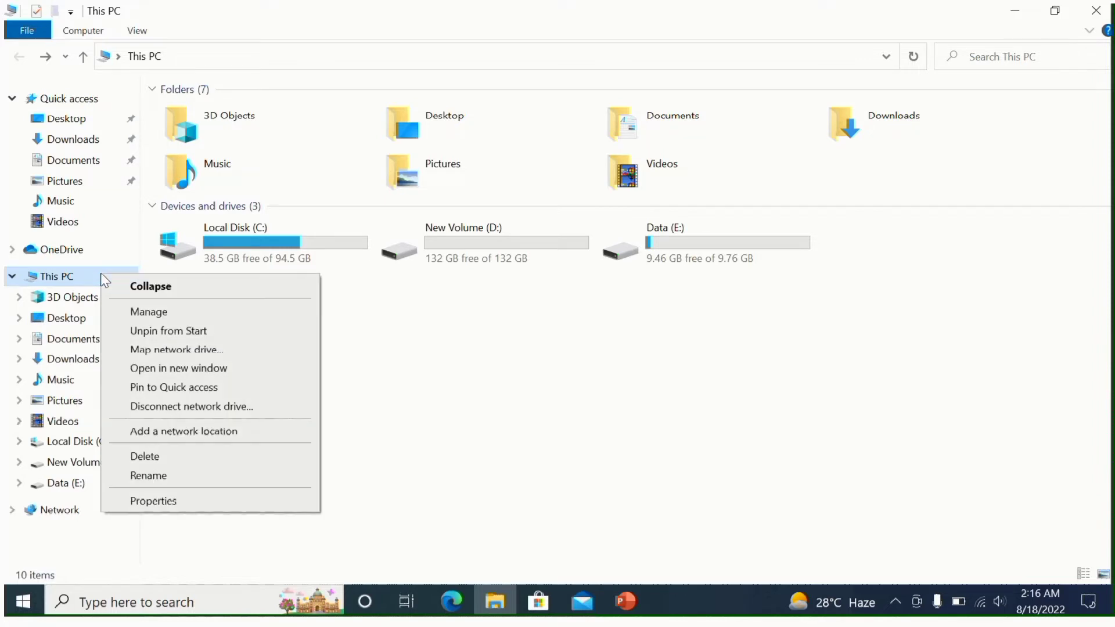
left_click(206, 313)
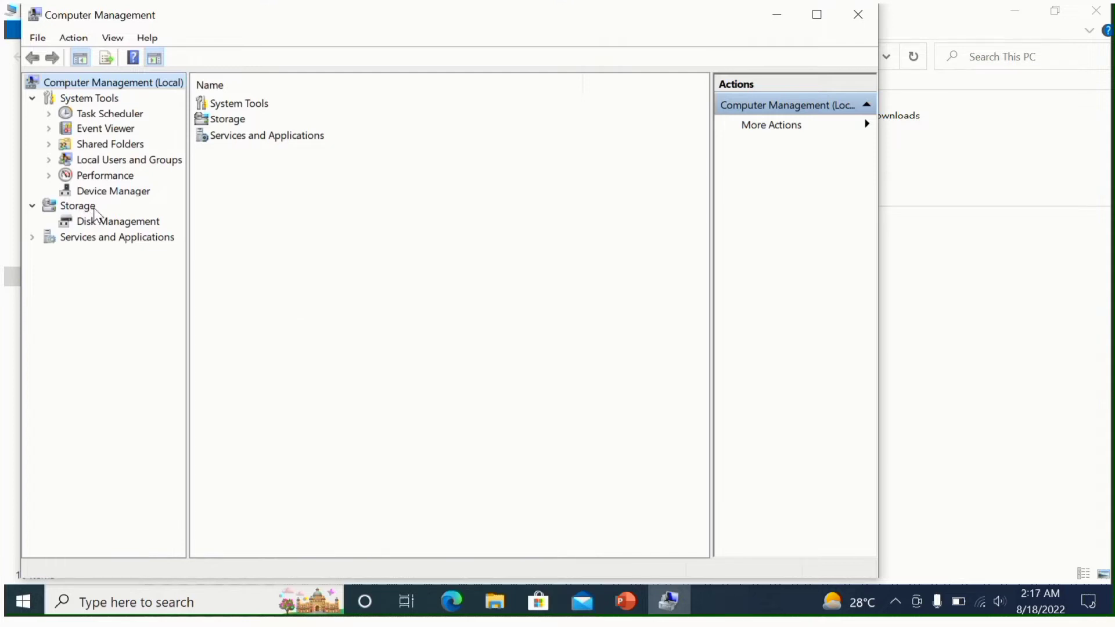
left_click(119, 223)
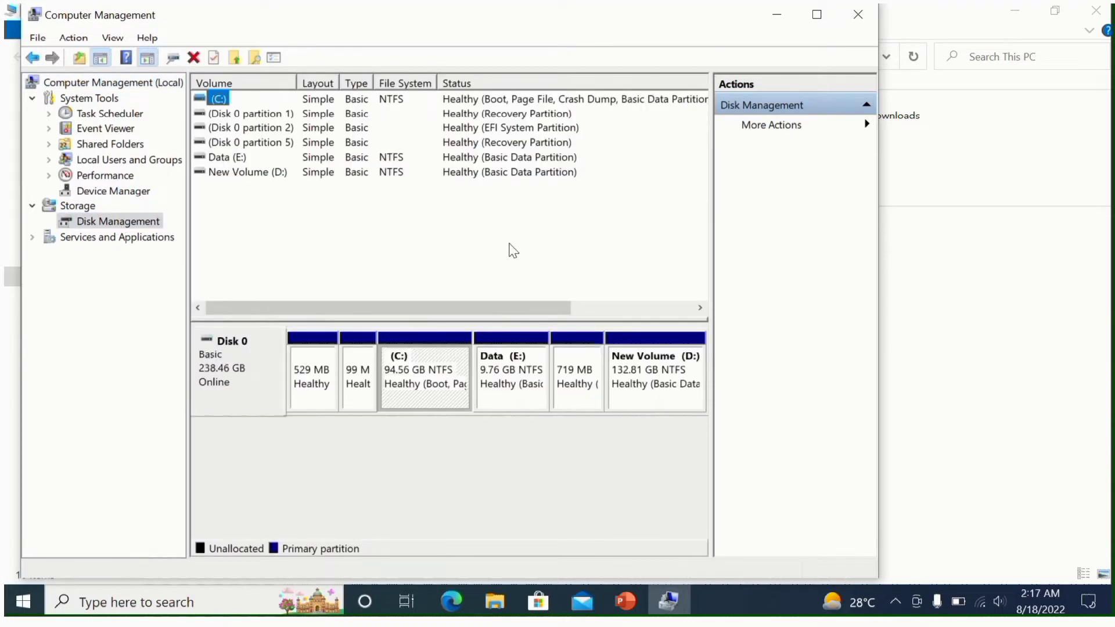
left_click(851, 26)
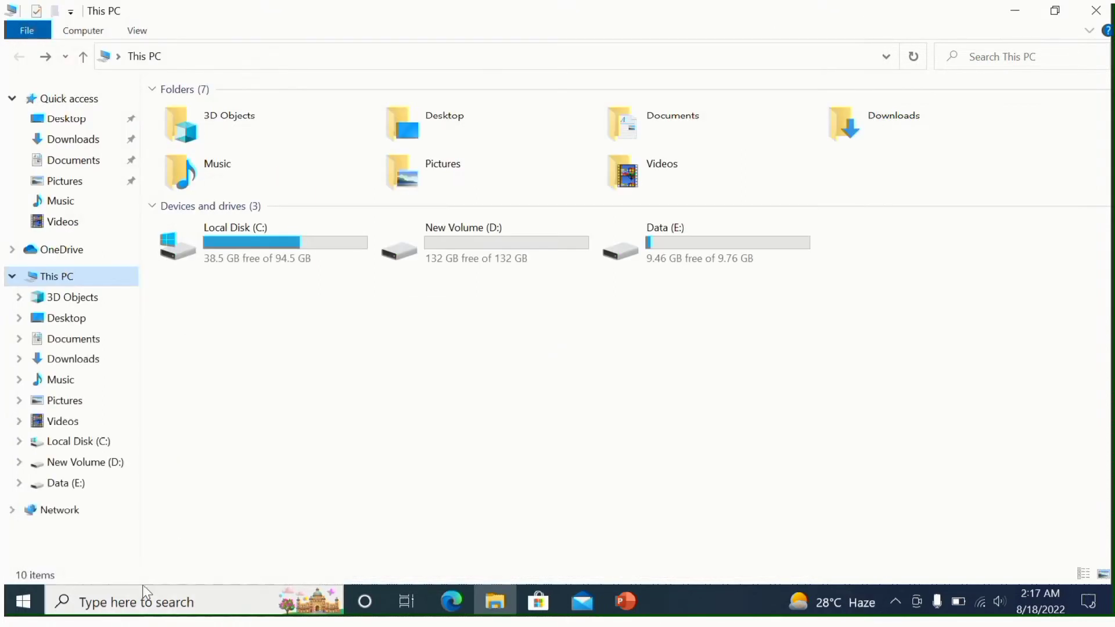
Search 'disk manag' and launch 'Create and format hard disk partitions' to open Disk Management
left_click(140, 602)
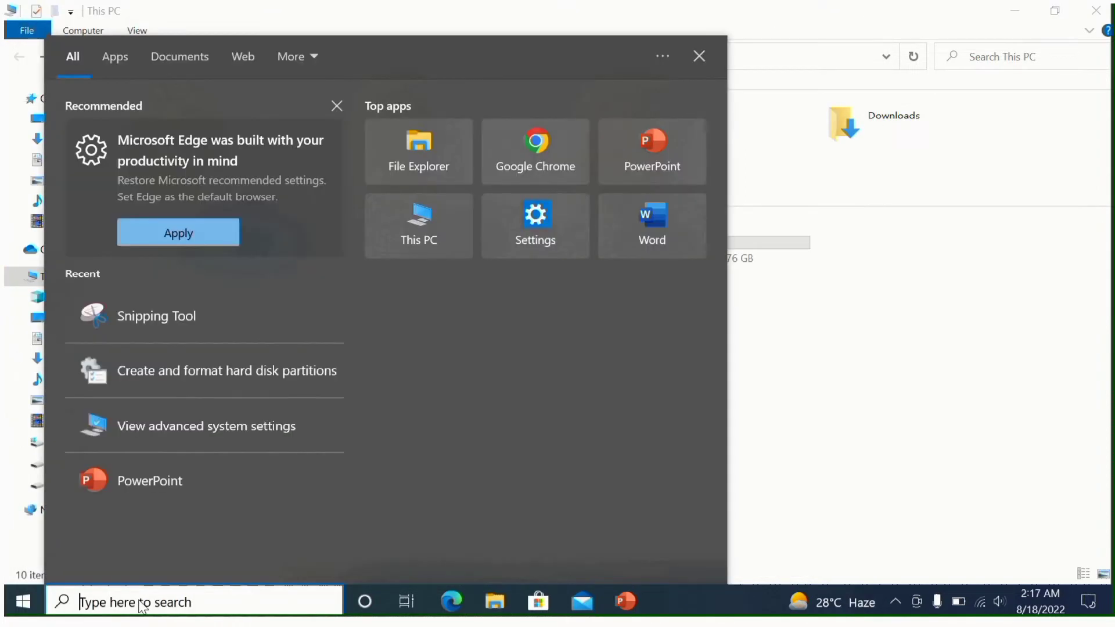
type("disk")
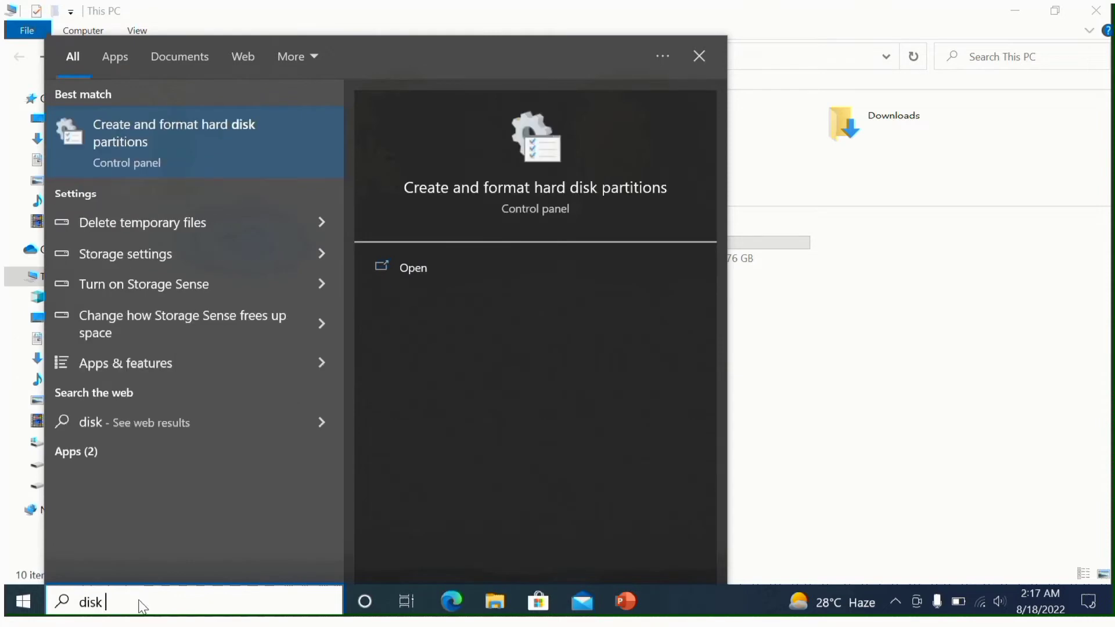
type(" manag")
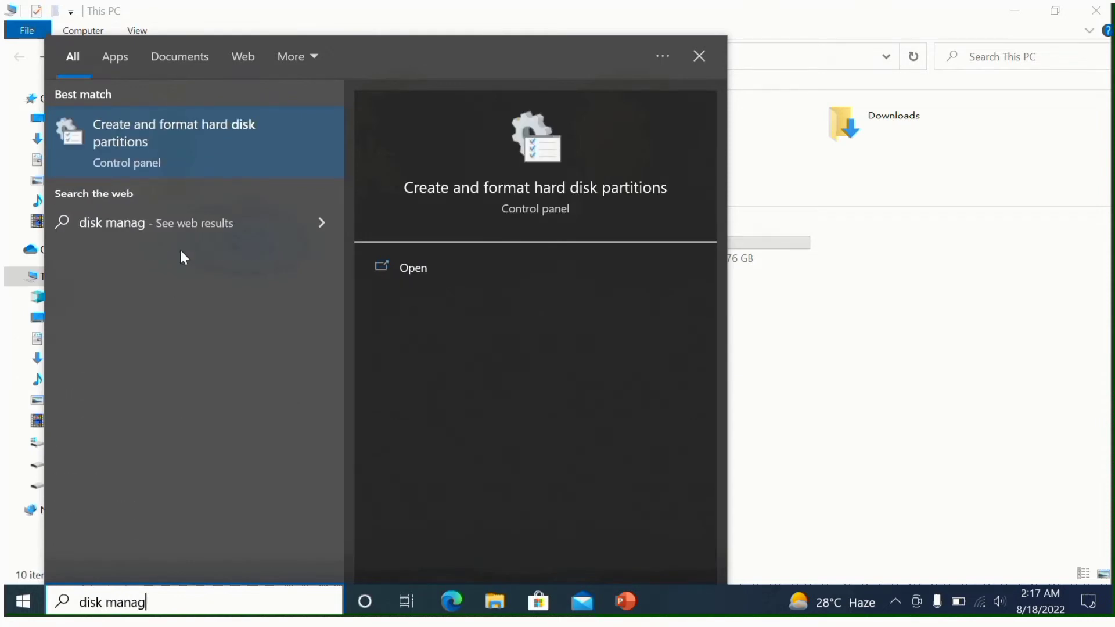
left_click(195, 145)
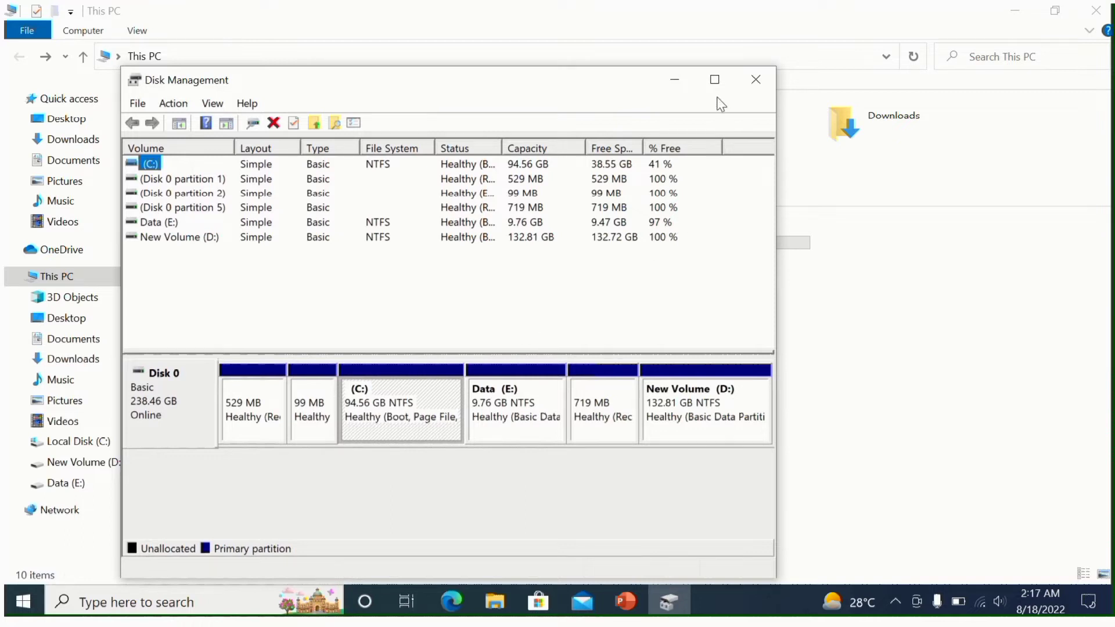
Maximize Disk Management and select the 9.76 GB Data (E:) partition
left_click(715, 80)
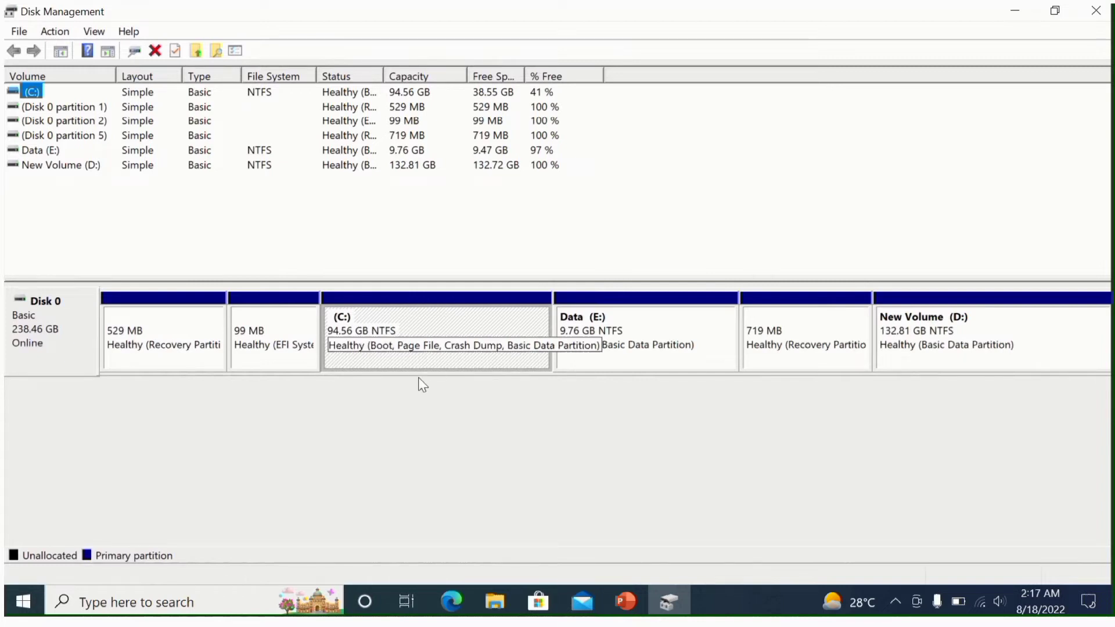
left_click(602, 352)
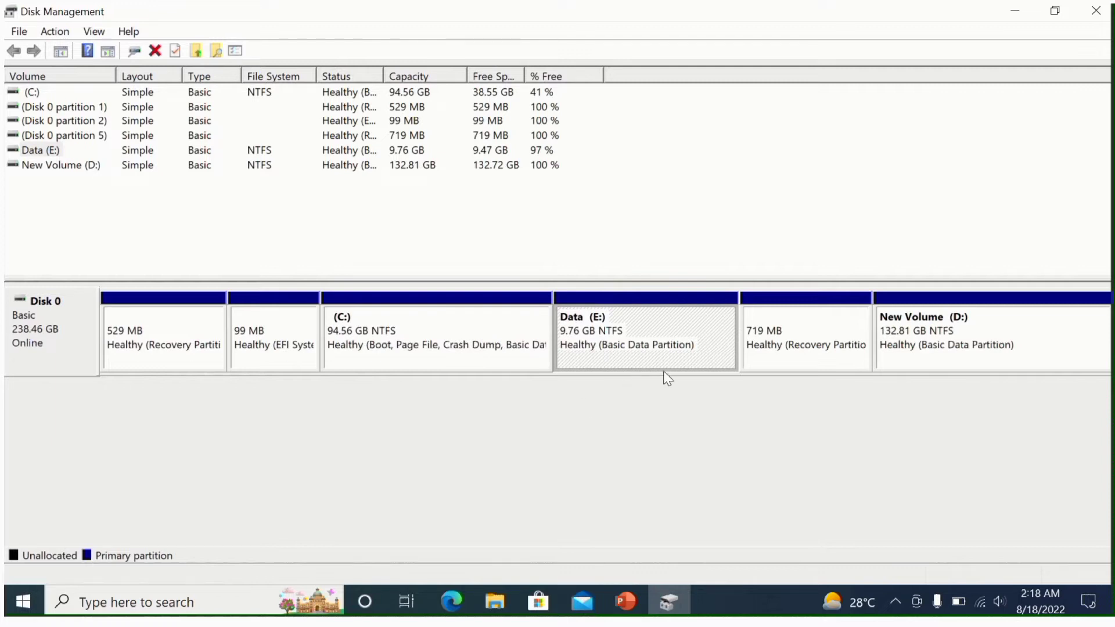
Shrink New Volume (D:) by 5000 MB, leaving it at 127.93 GB
left_click(909, 335)
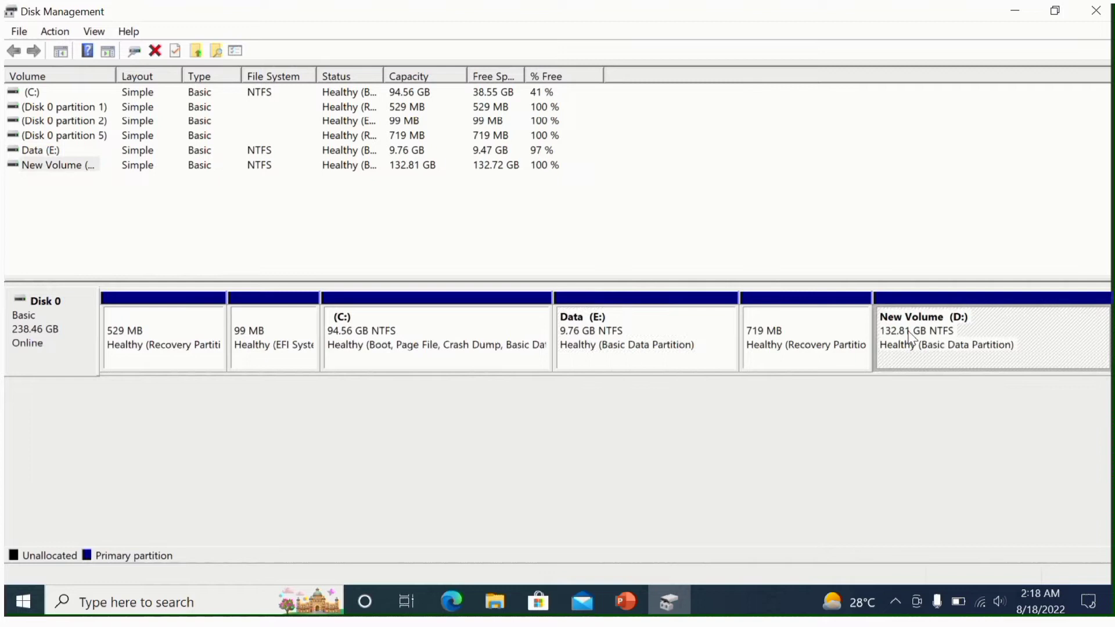
right_click(902, 337)
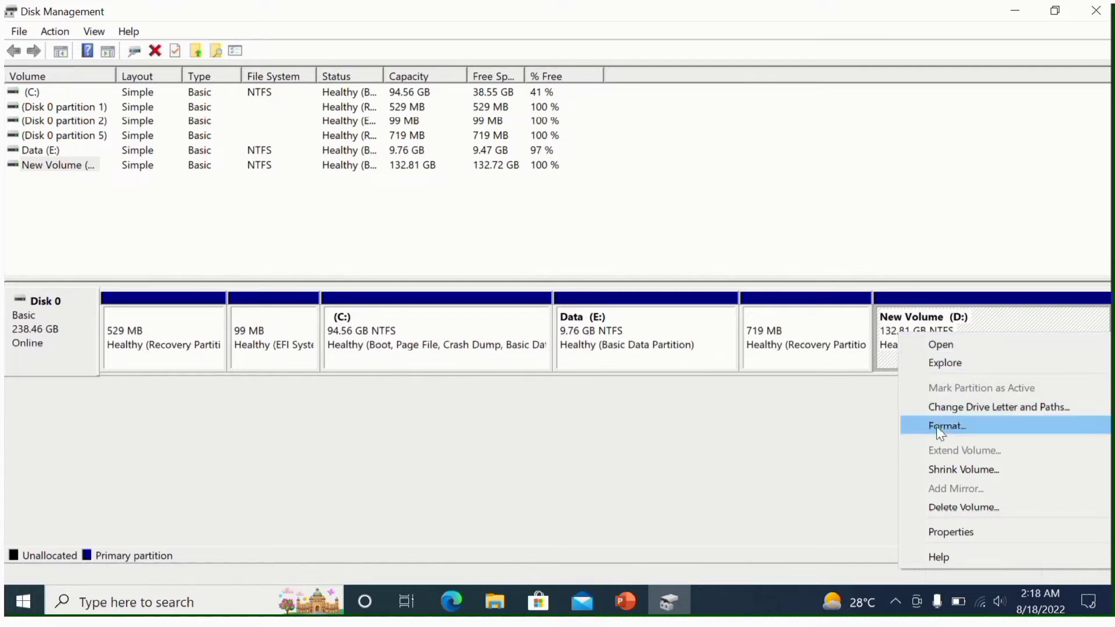
left_click(948, 468)
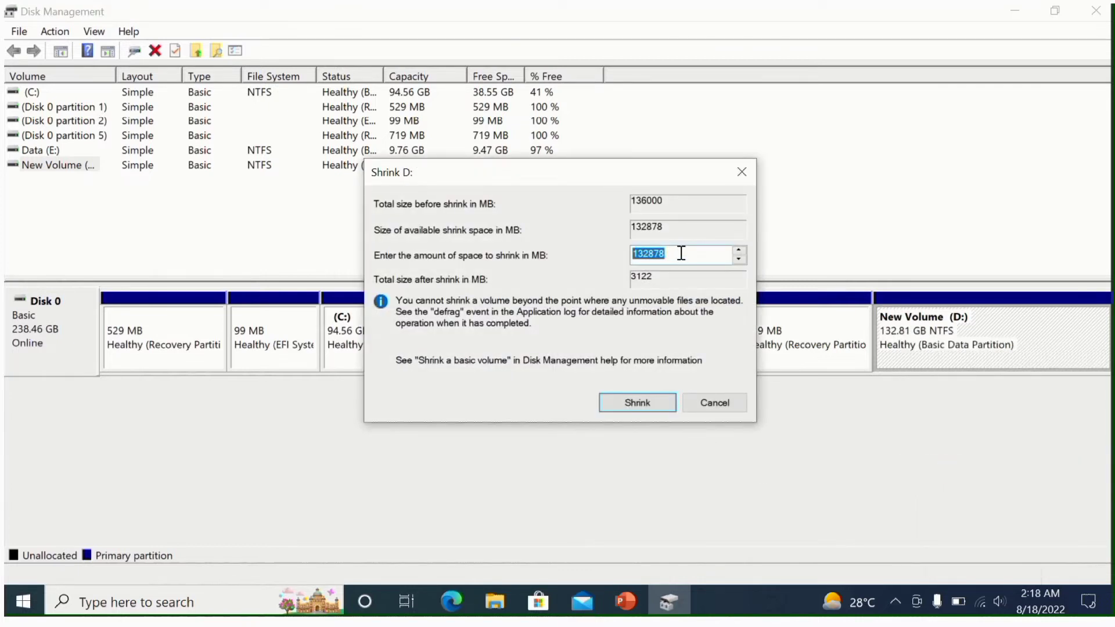
key("BackSpace")
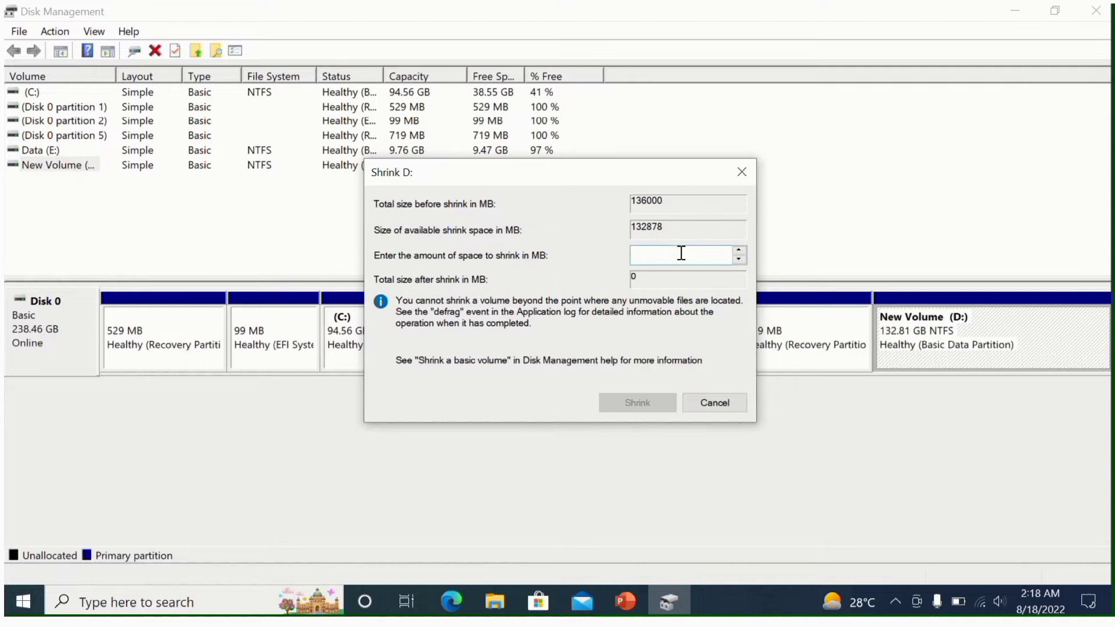
type("5000")
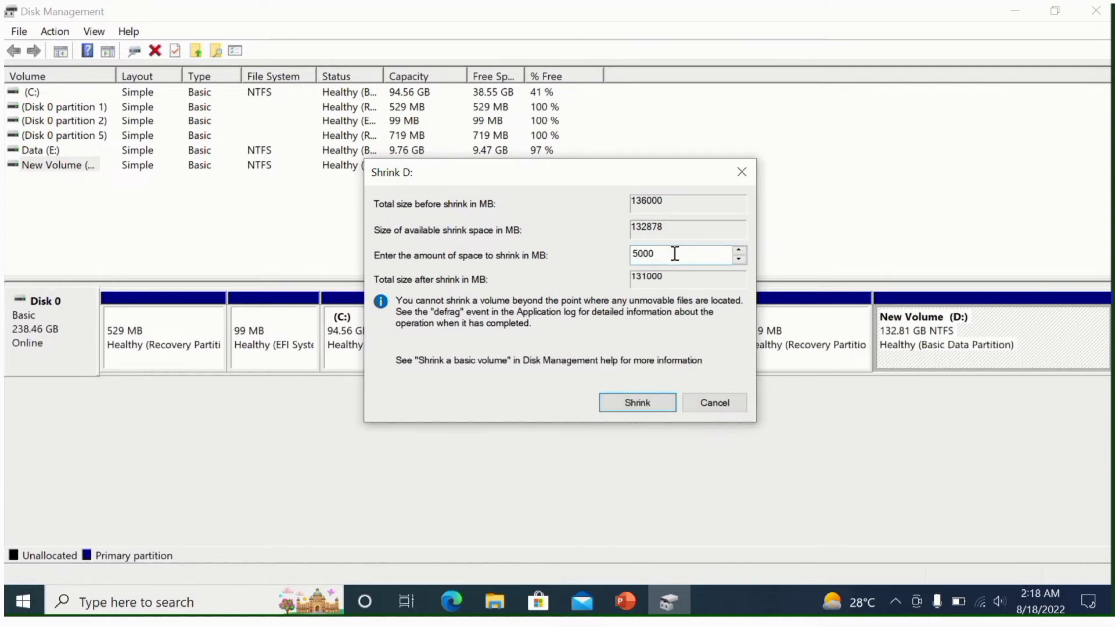
left_click(627, 393)
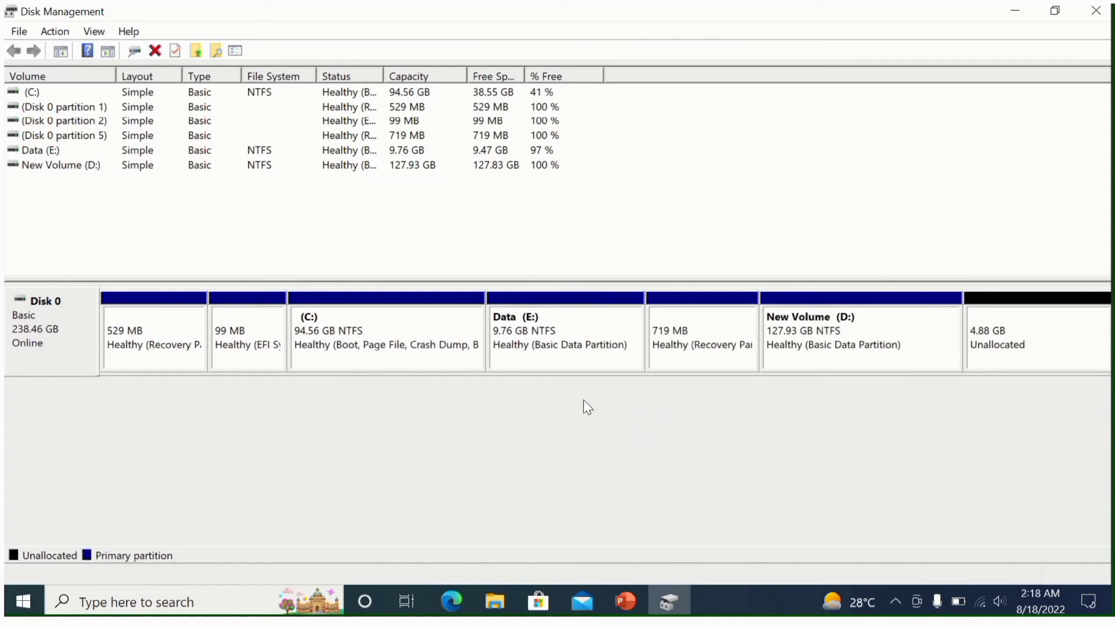
Create a 5000 MB NTFS simple volume F: from the unallocated space, with quick format off
left_click(991, 348)
right_click(990, 348)
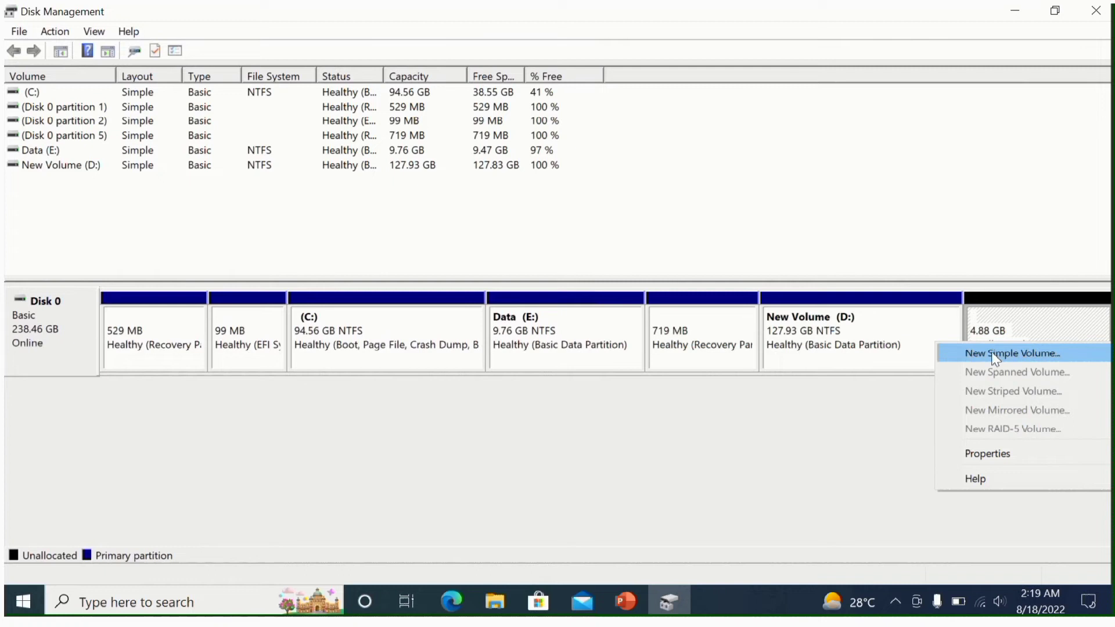
left_click(995, 356)
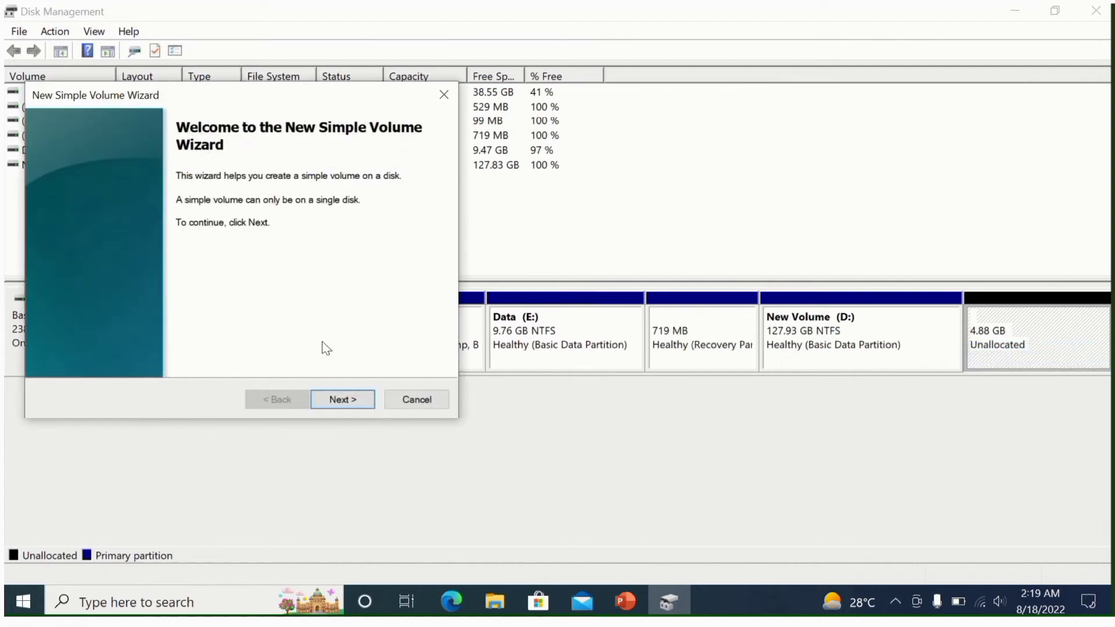
left_click(344, 405)
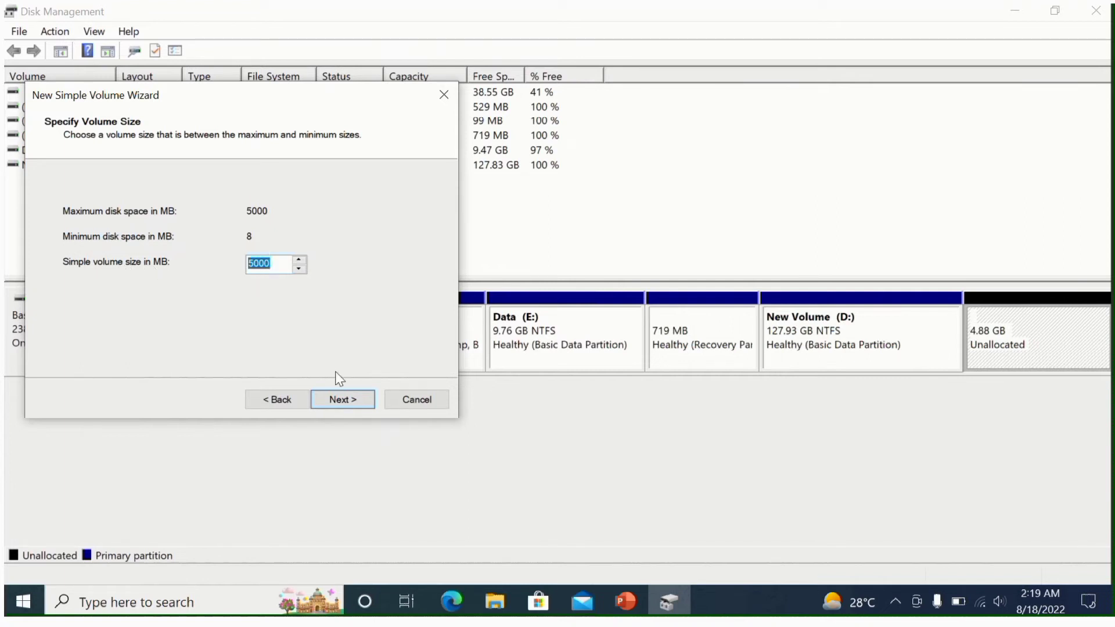
left_click(349, 404)
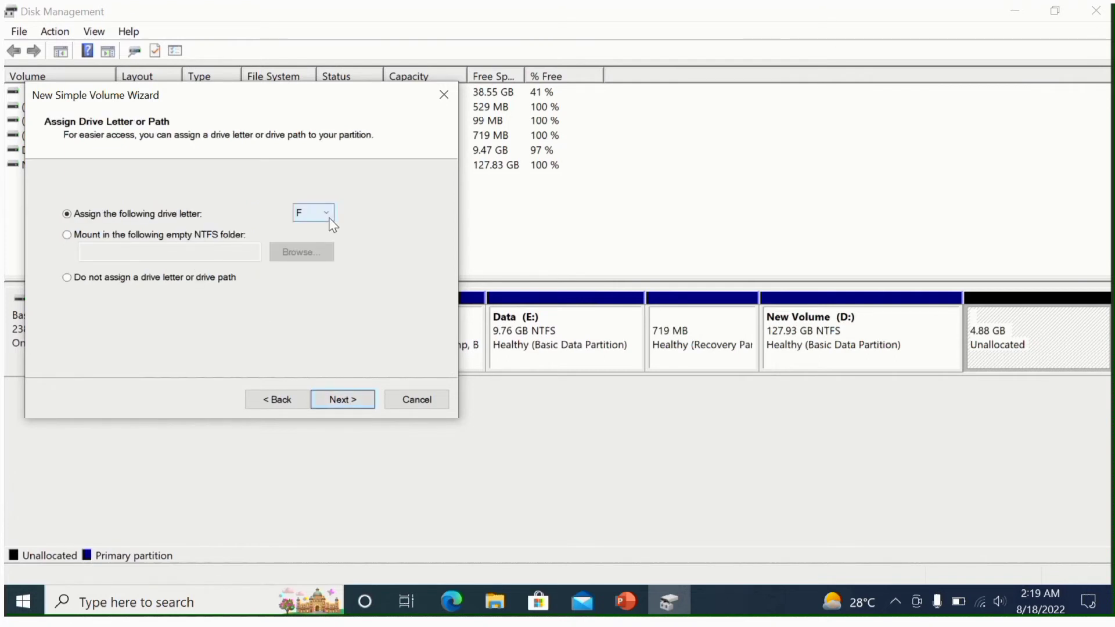
left_click(344, 403)
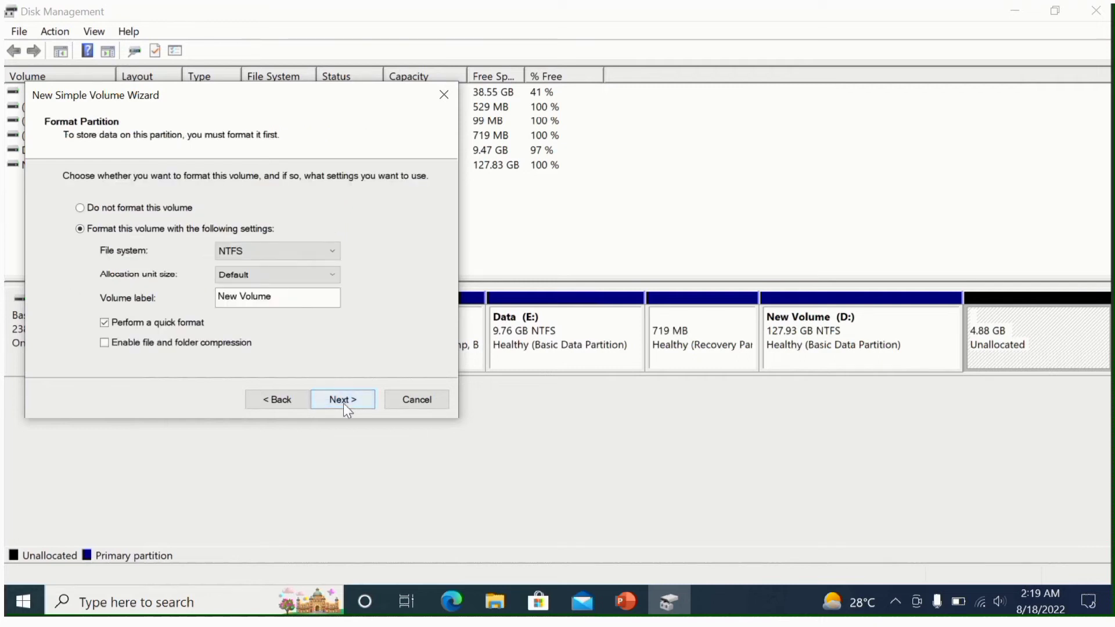
left_click(106, 323)
left_click(272, 297)
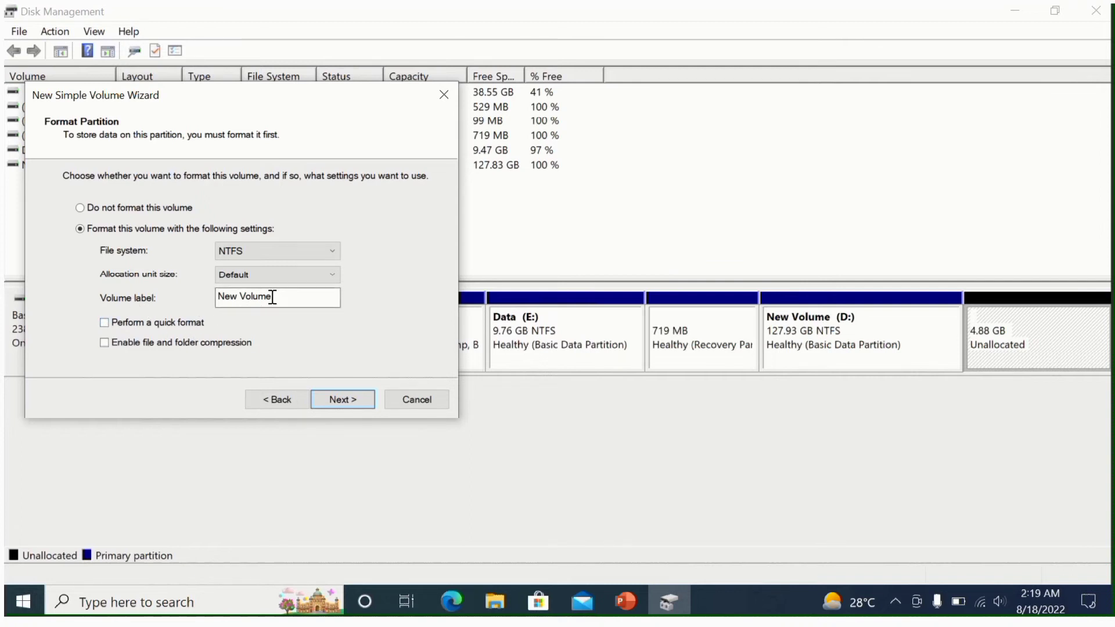
left_click(353, 401)
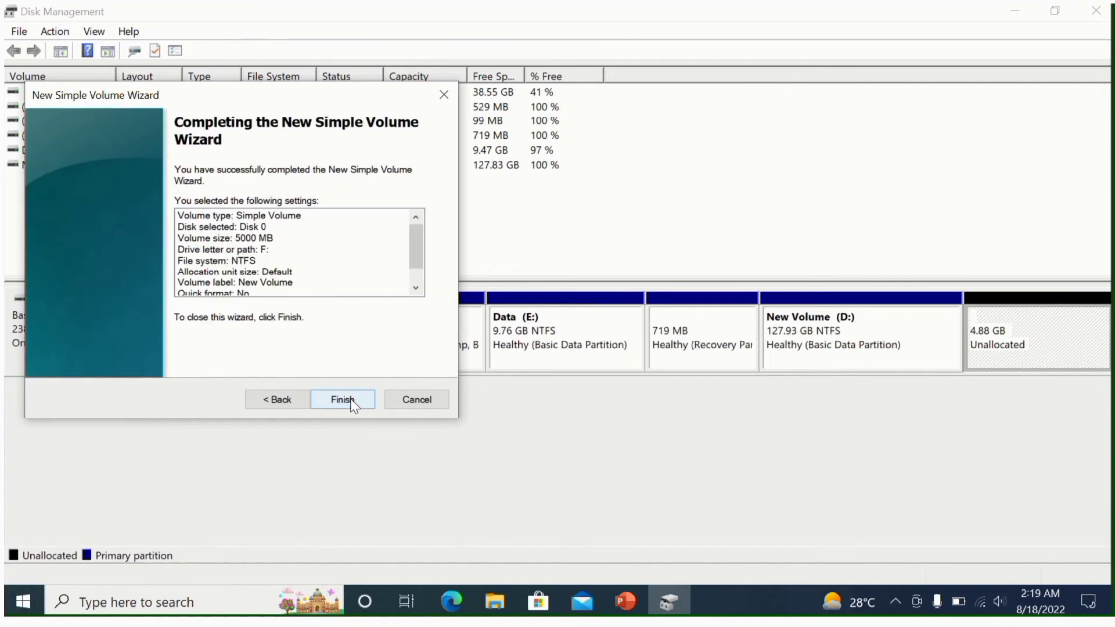
left_click(350, 402)
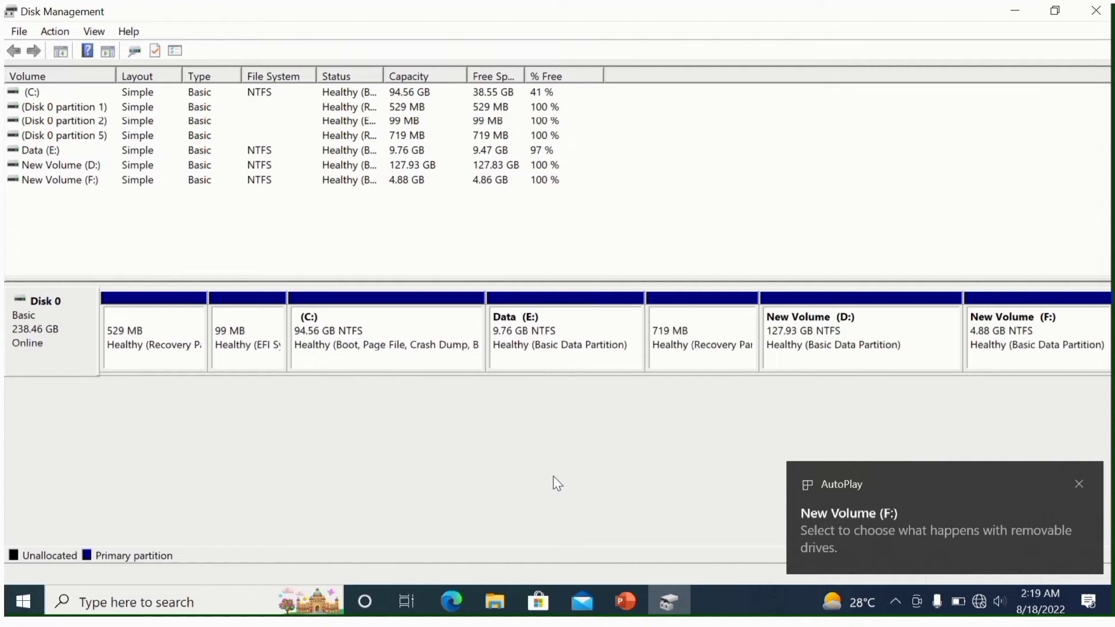
Cut the Windows folder from Data (E:) and paste it into New Volume (F:)
left_click(496, 601)
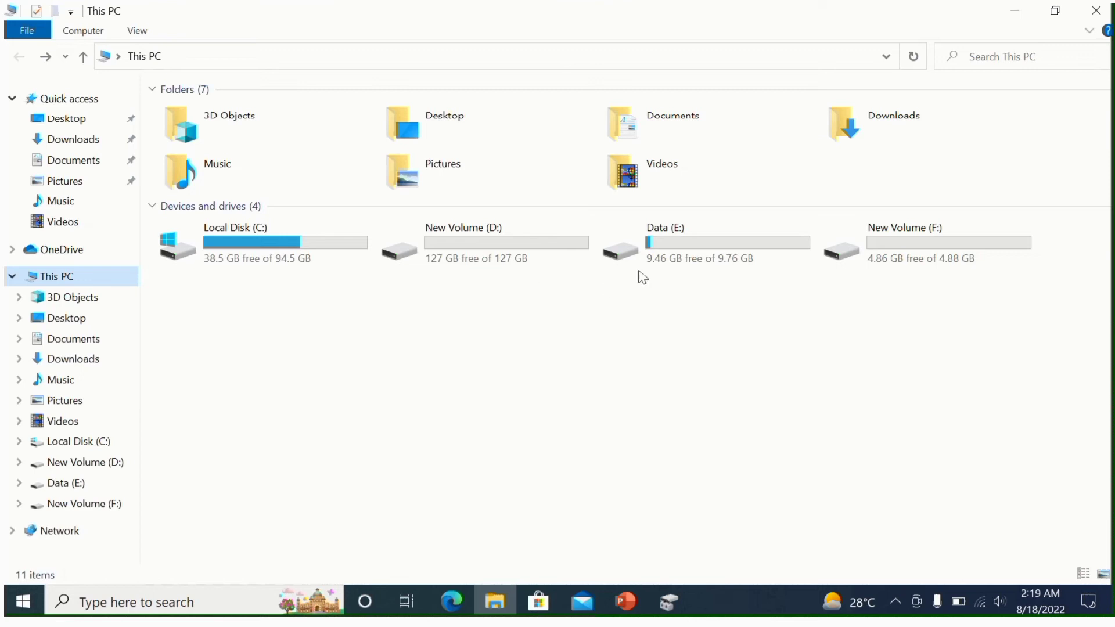
mouse_move(705, 242)
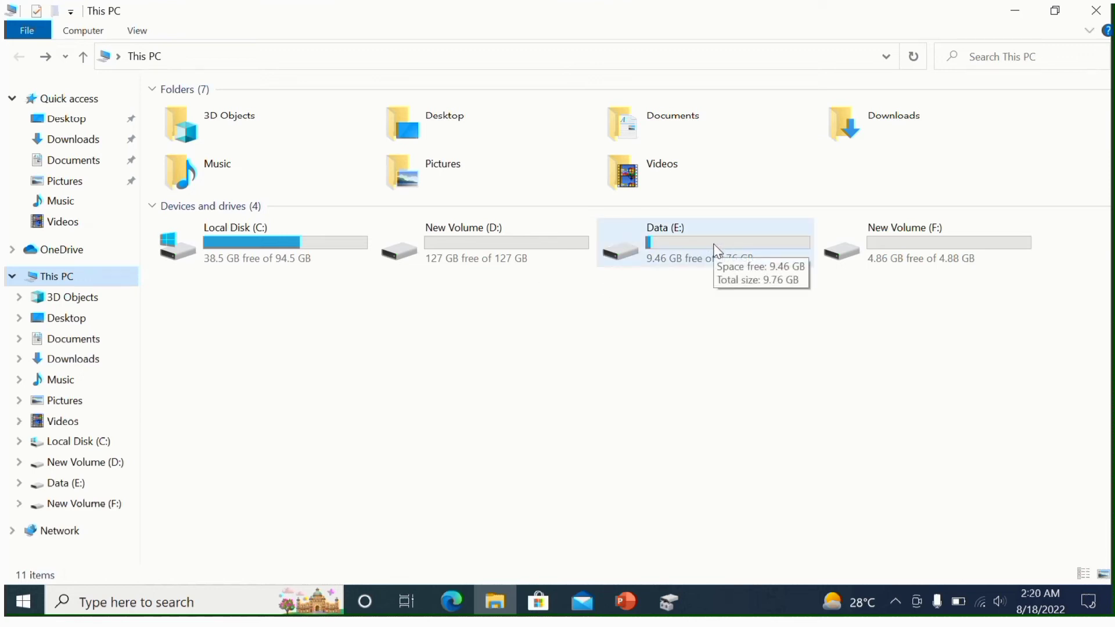
double_click(714, 243)
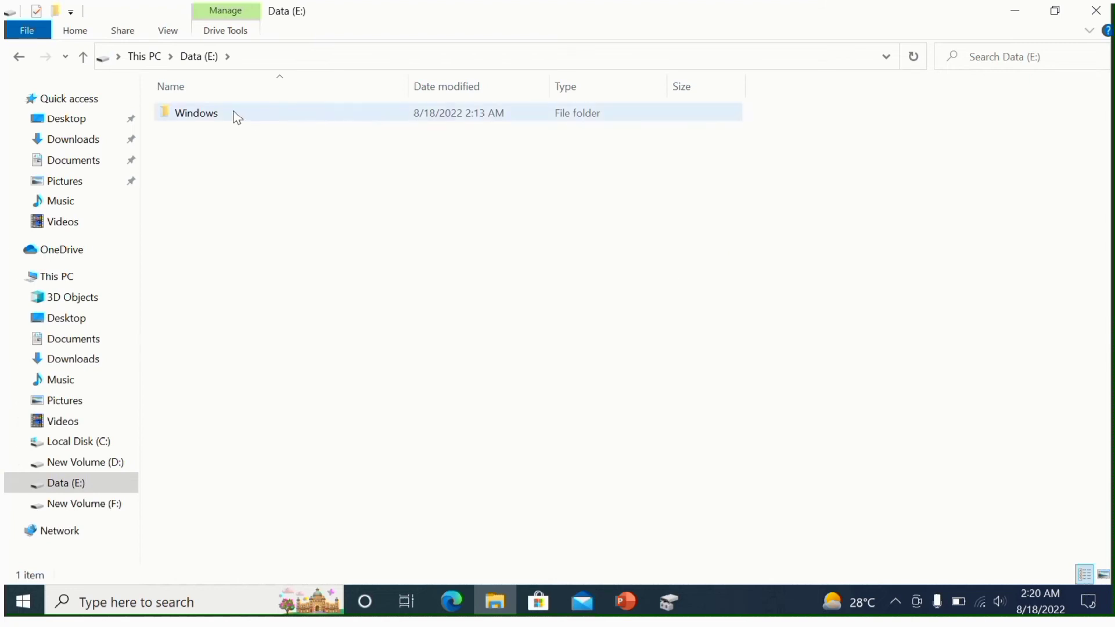
left_click(237, 118)
right_click(238, 118)
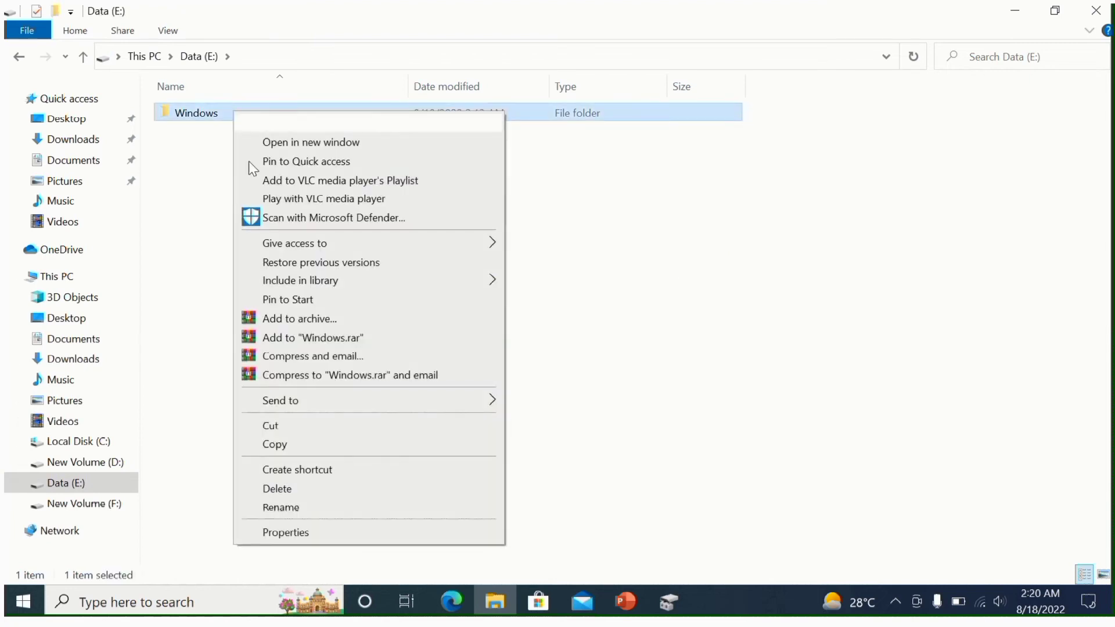
left_click(308, 430)
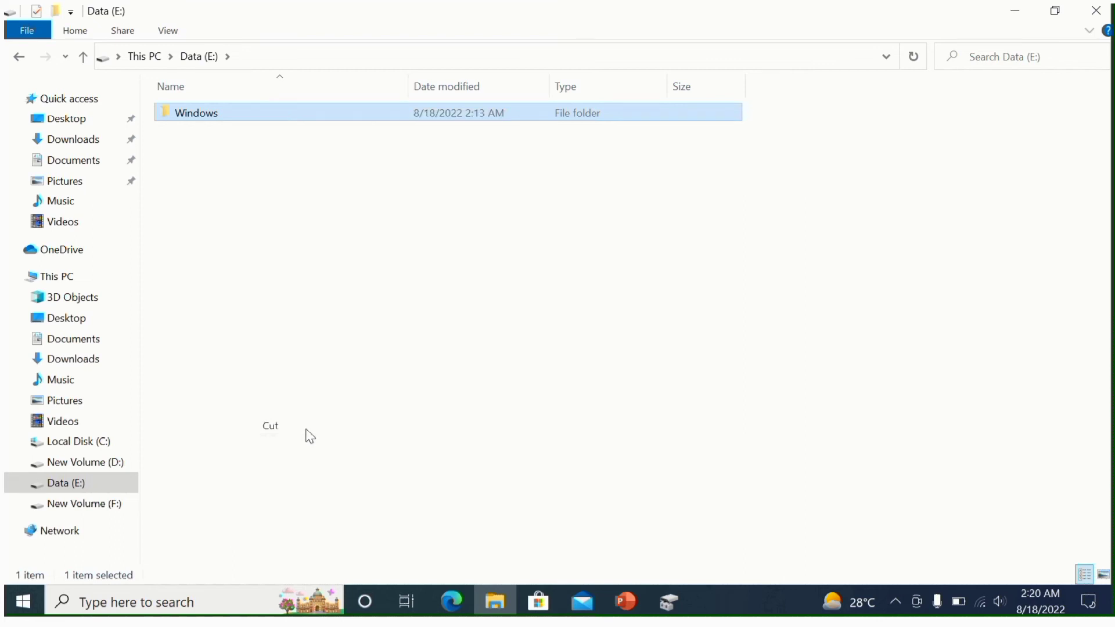
left_click(116, 504)
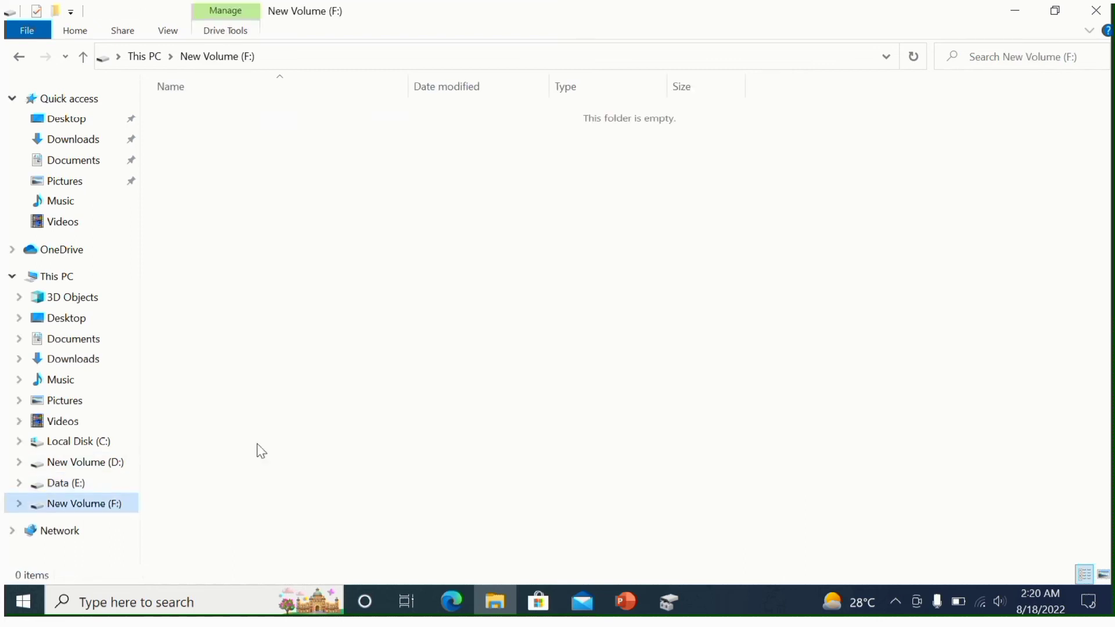
right_click(447, 169)
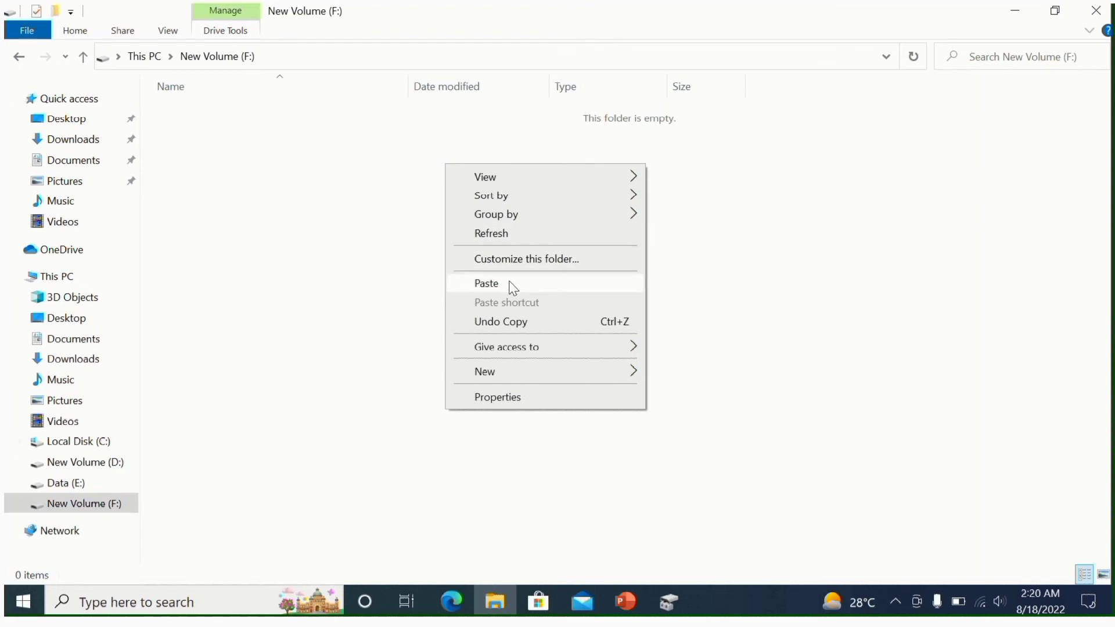
left_click(487, 284)
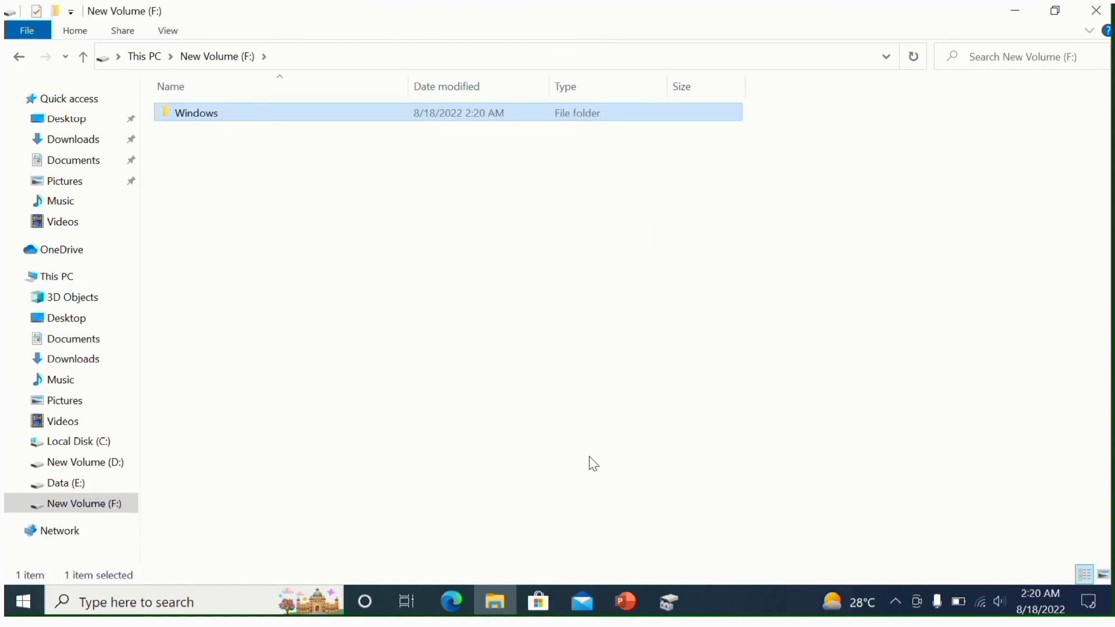
Delete the Data (E:) volume, freeing 9.77 GB of unallocated space
left_click(669, 603)
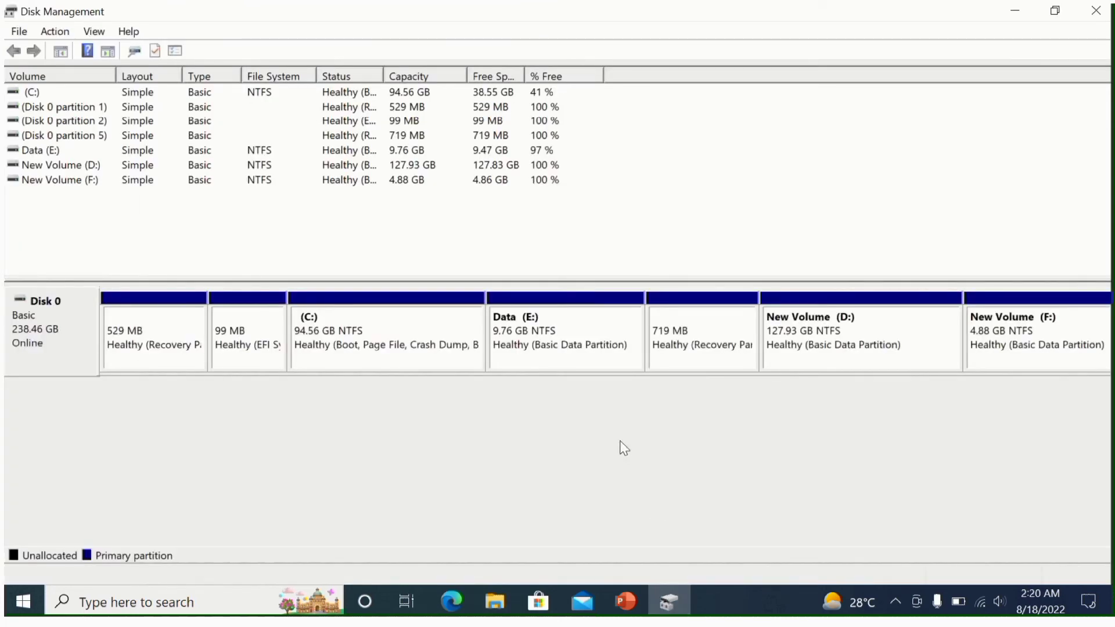
left_click(553, 335)
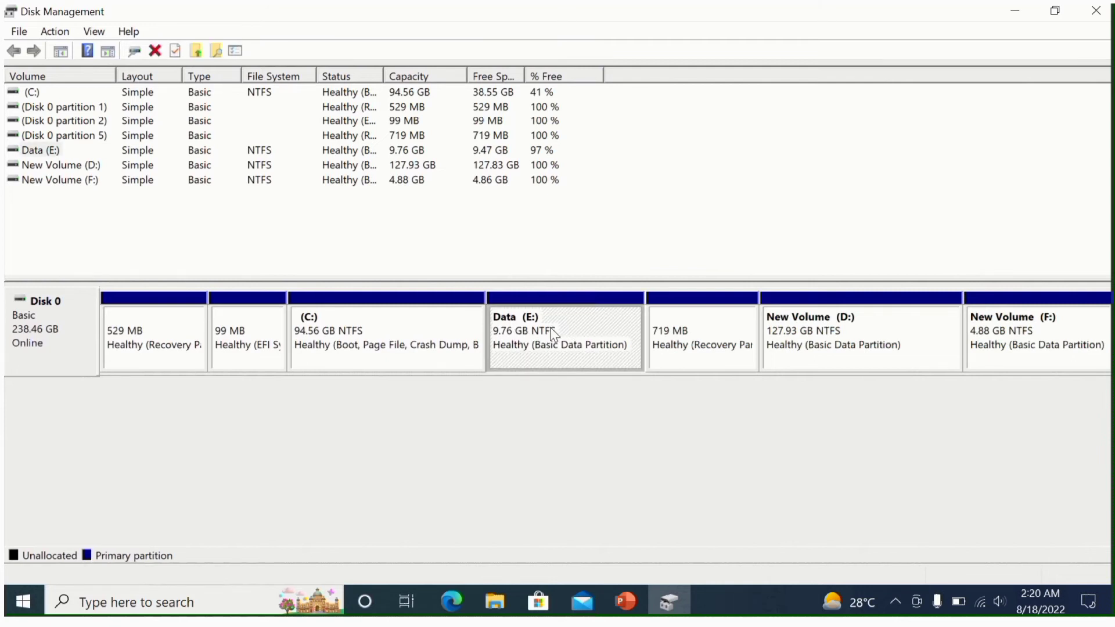
right_click(554, 335)
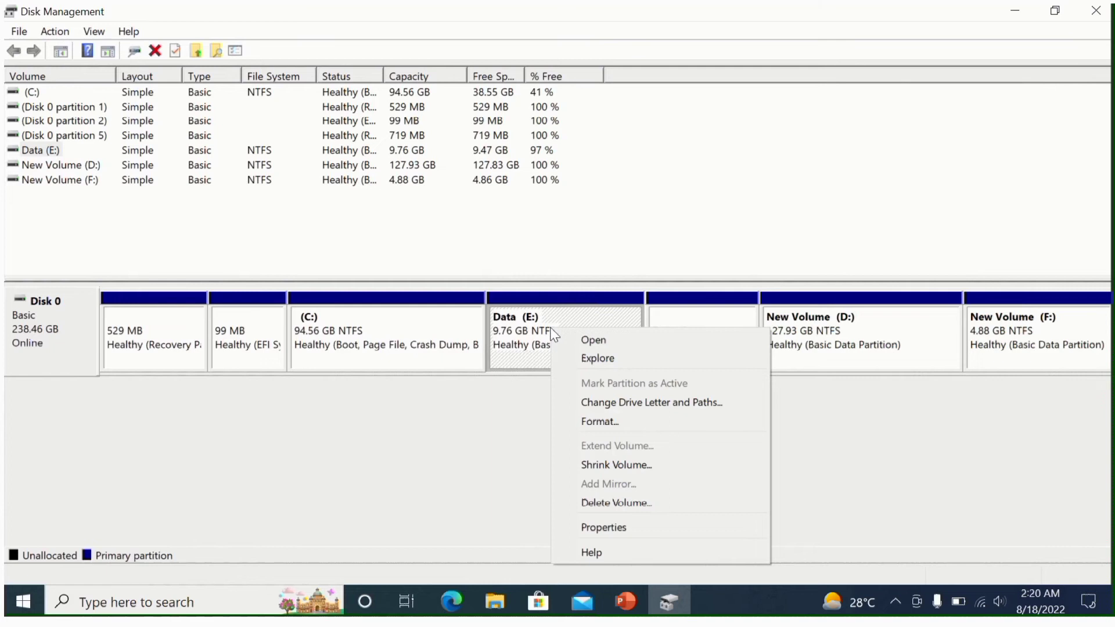
left_click(607, 506)
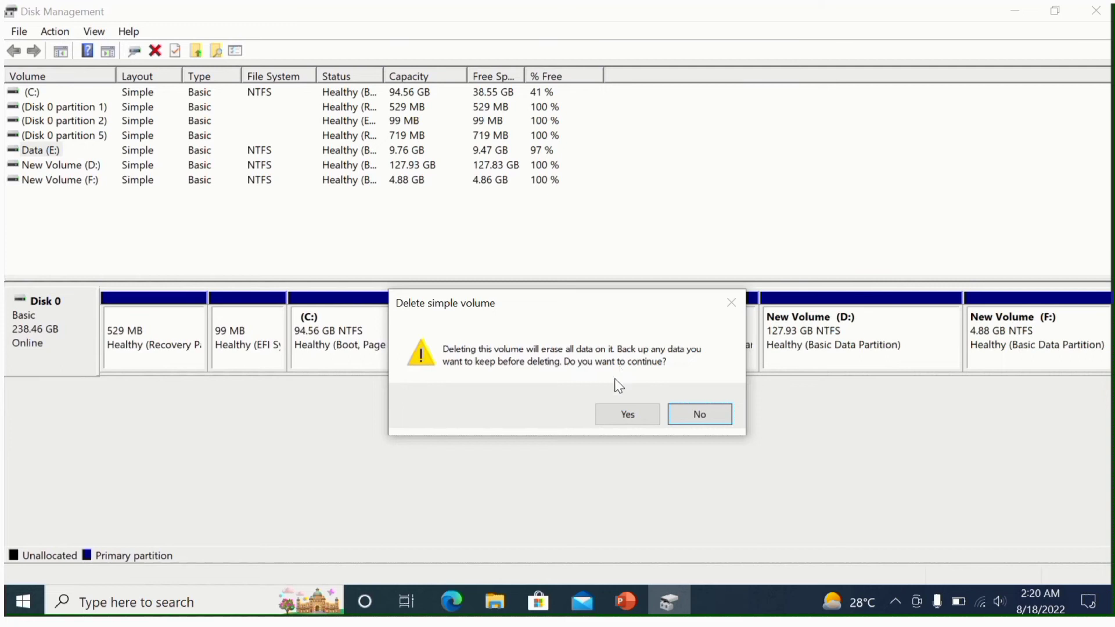
left_click(627, 415)
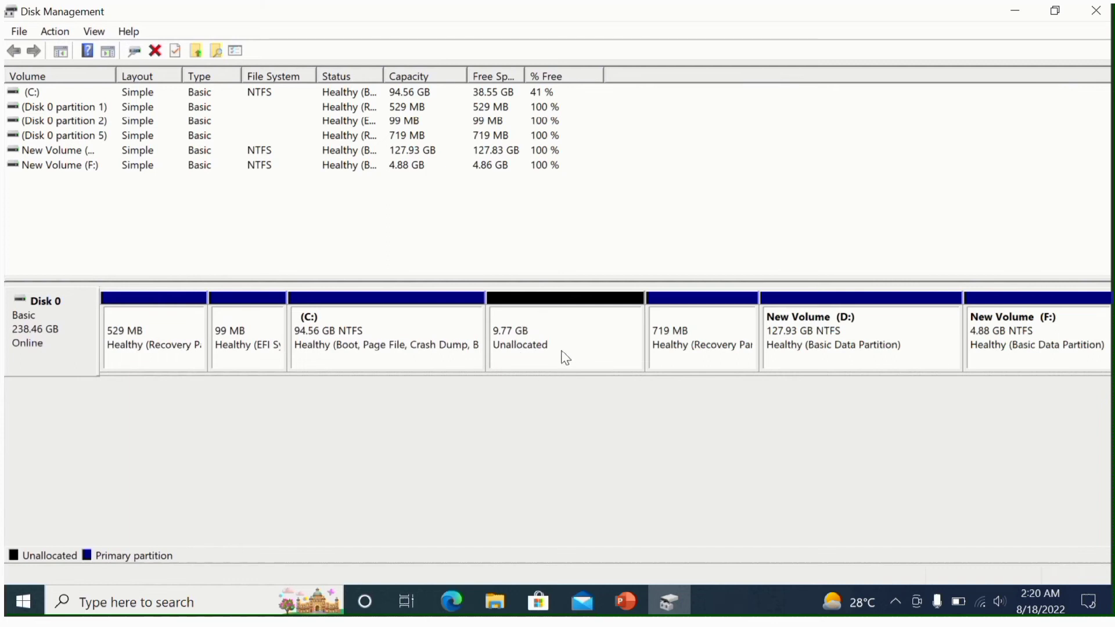
Extend C: by all 9999 MB of unallocated space, growing it to 104.33 GB
left_click(355, 332)
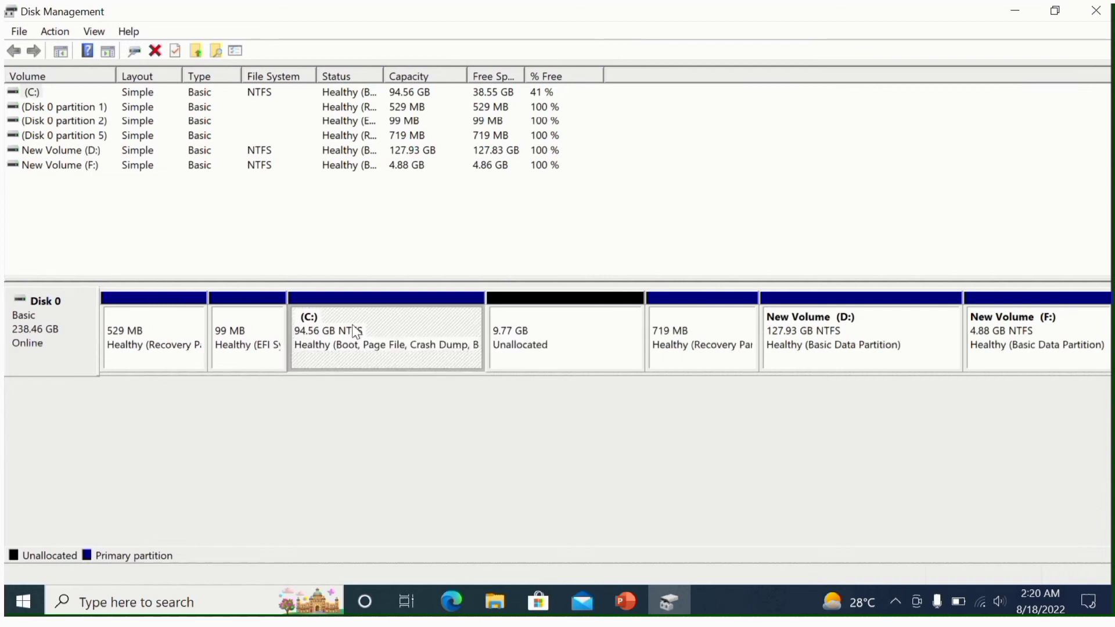
right_click(355, 331)
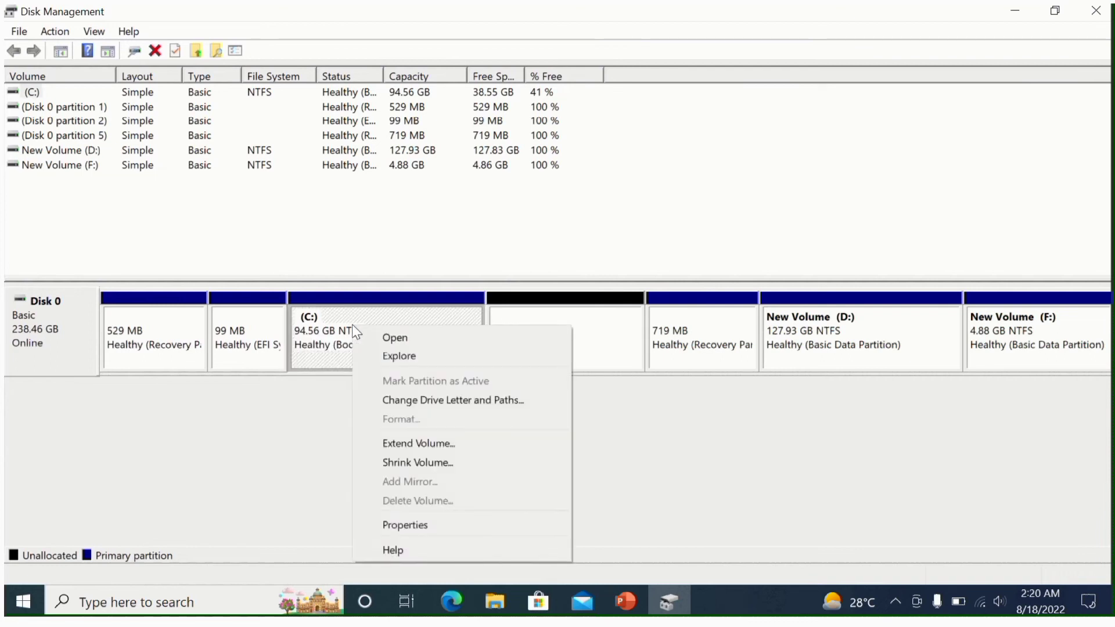
left_click(417, 447)
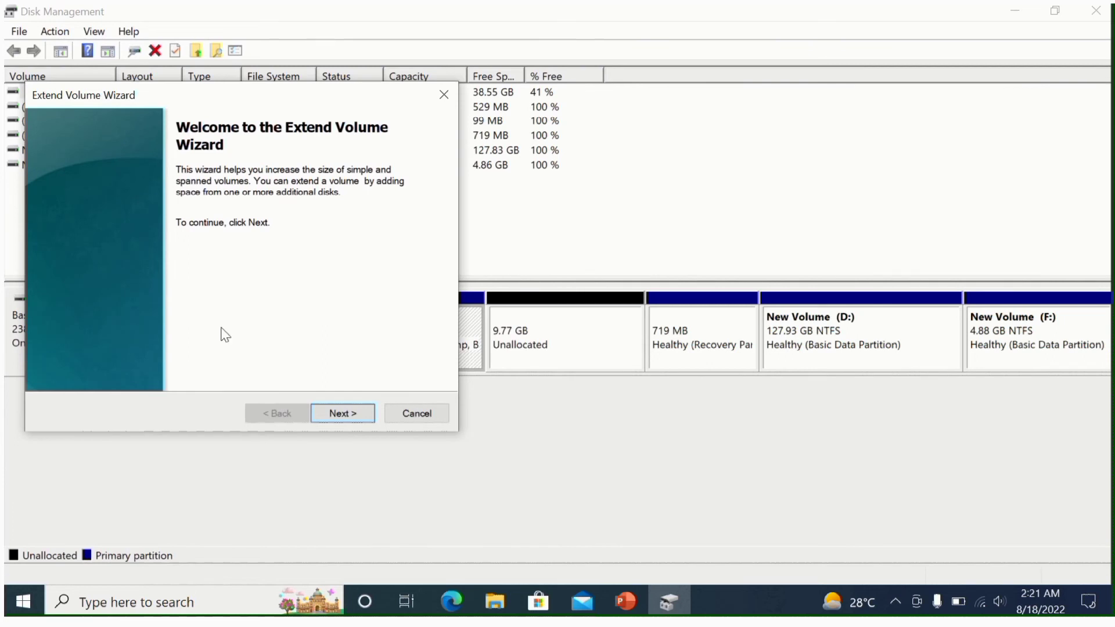
left_click(341, 418)
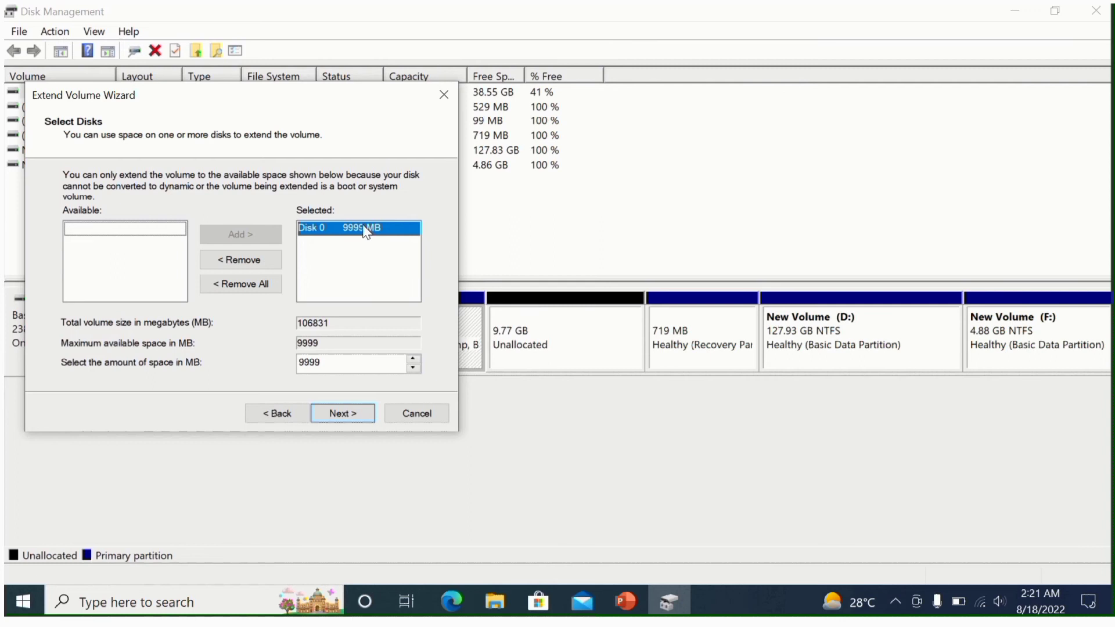
left_click(343, 413)
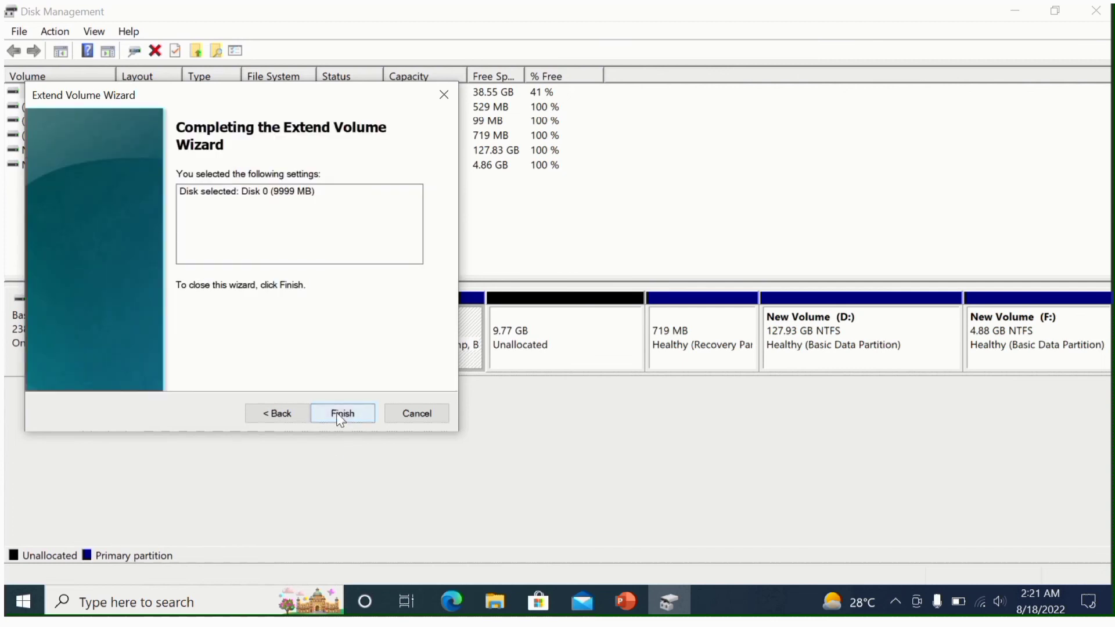
left_click(338, 415)
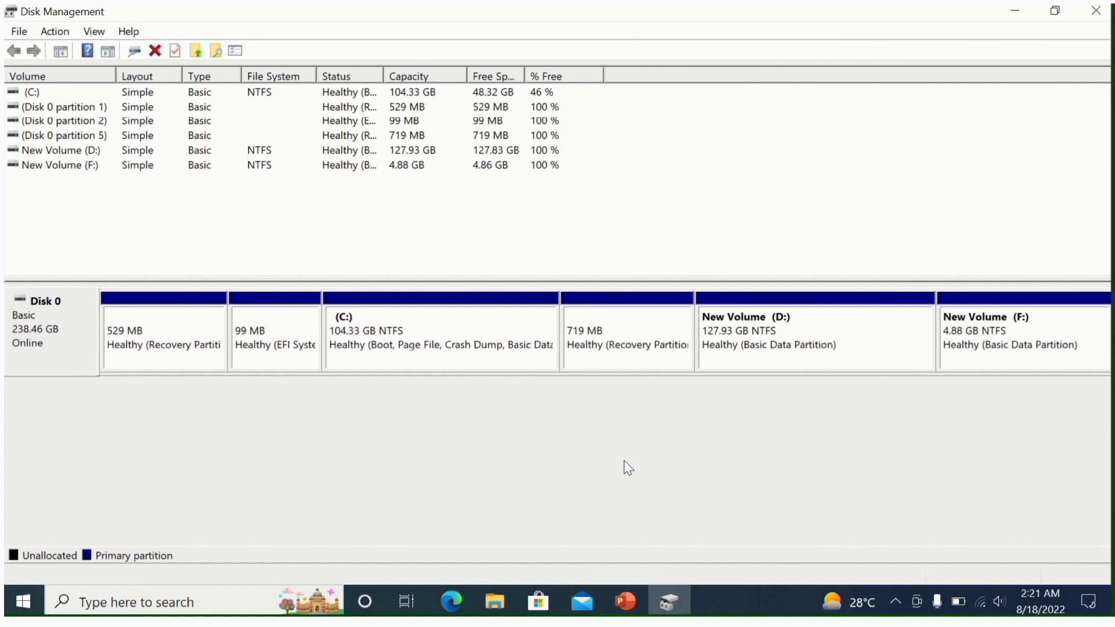
Check This PC in File Explorer, where Local Disk (C:) shows 104 GB
left_click(496, 606)
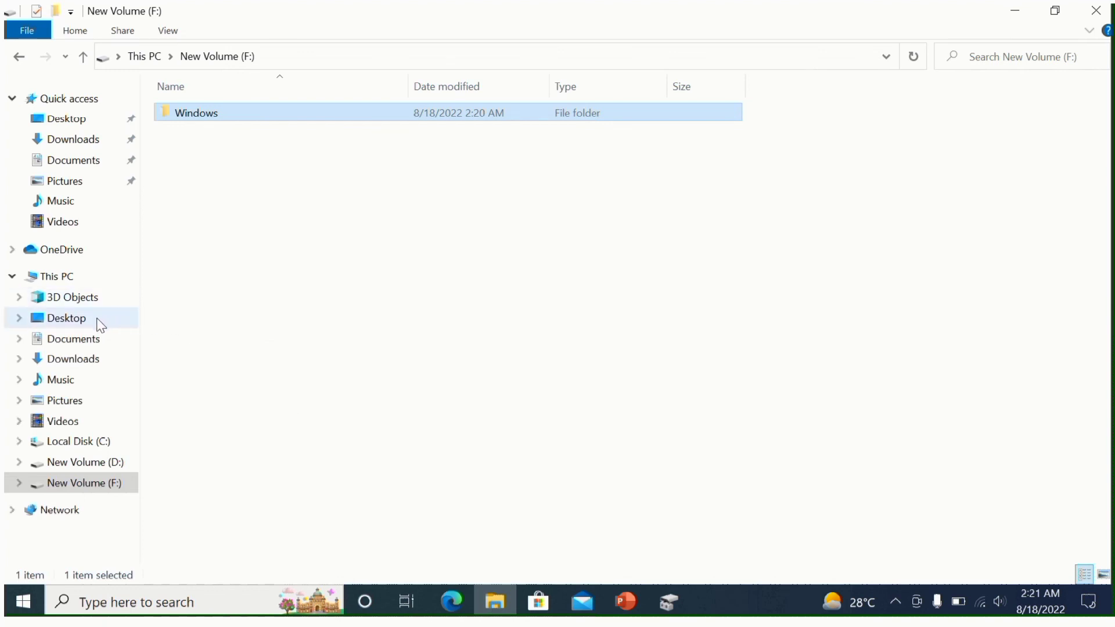
left_click(87, 283)
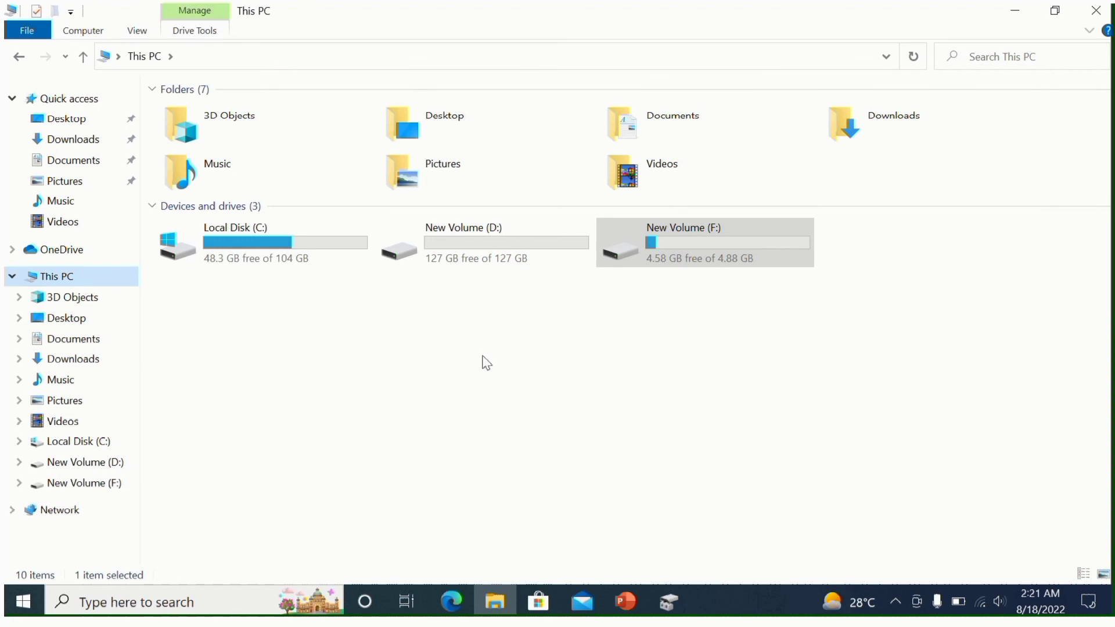